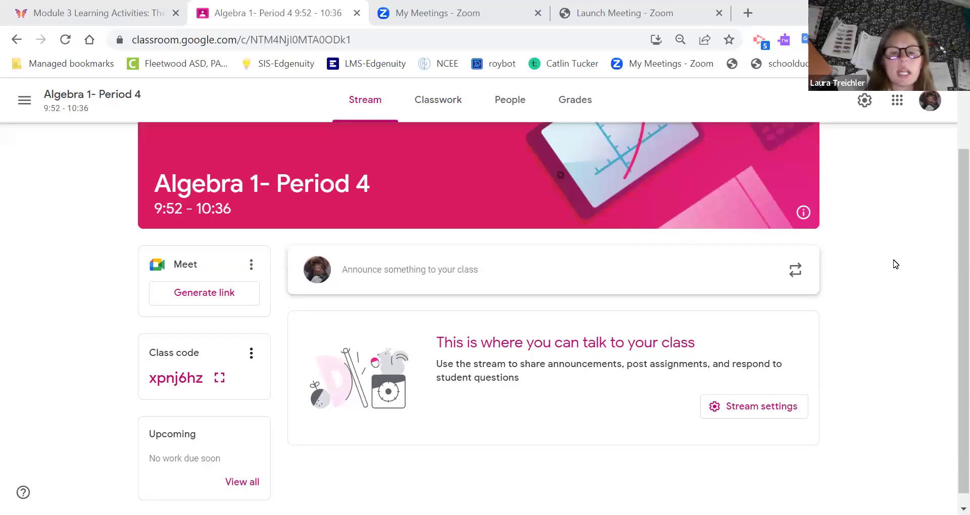
Scroll the Algebra 1- Period 4 stream to check announcements and the Upcoming card.
scroll(896, 264, up, 1)
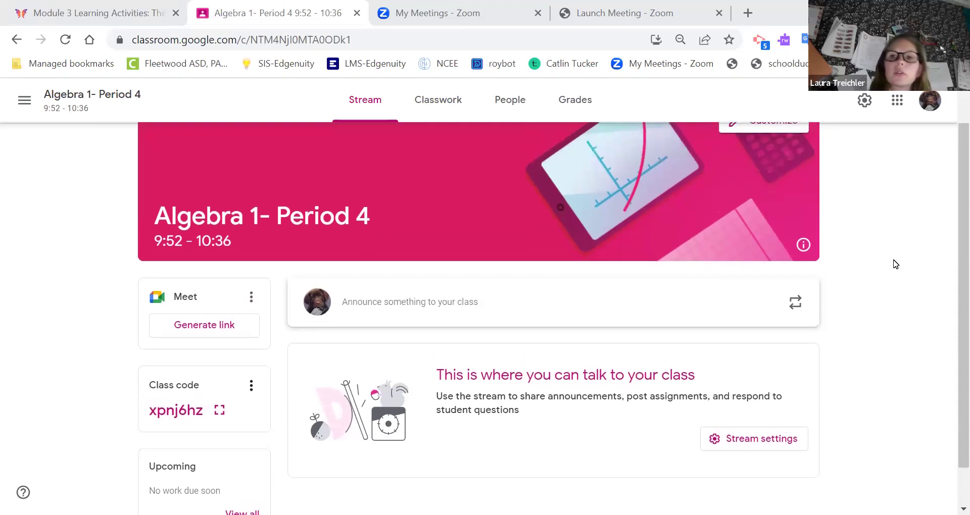
scroll(896, 264, up, 1)
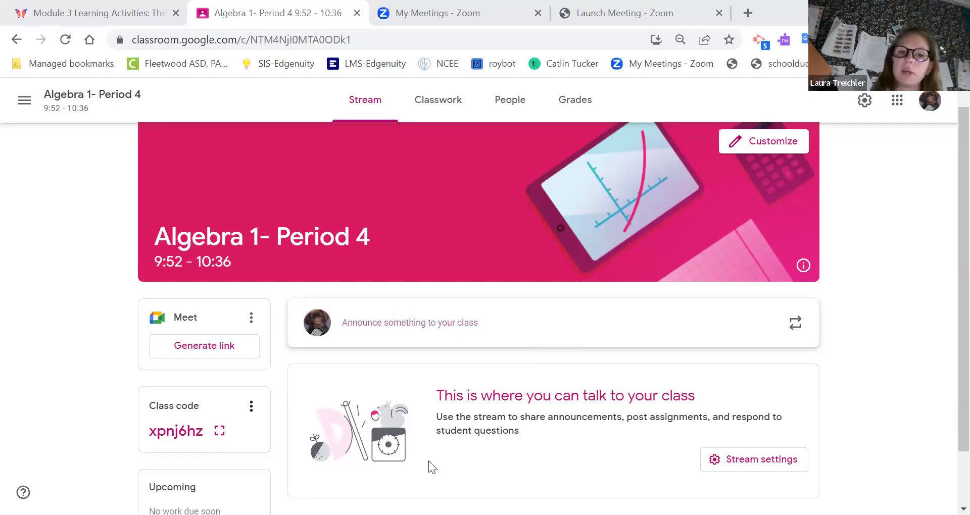
scroll(429, 466, down, 1)
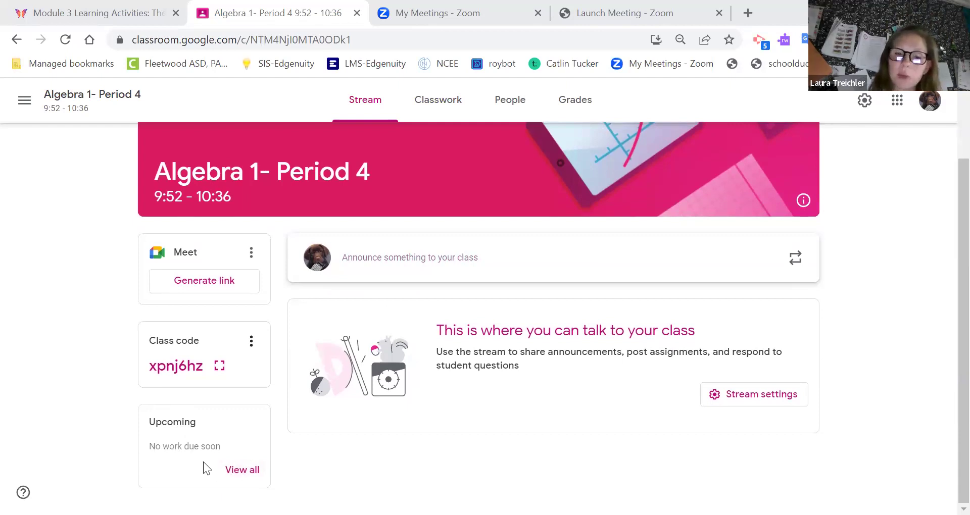
Review the turned-in counts in the To review list, then go back to the class stream.
click(244, 470)
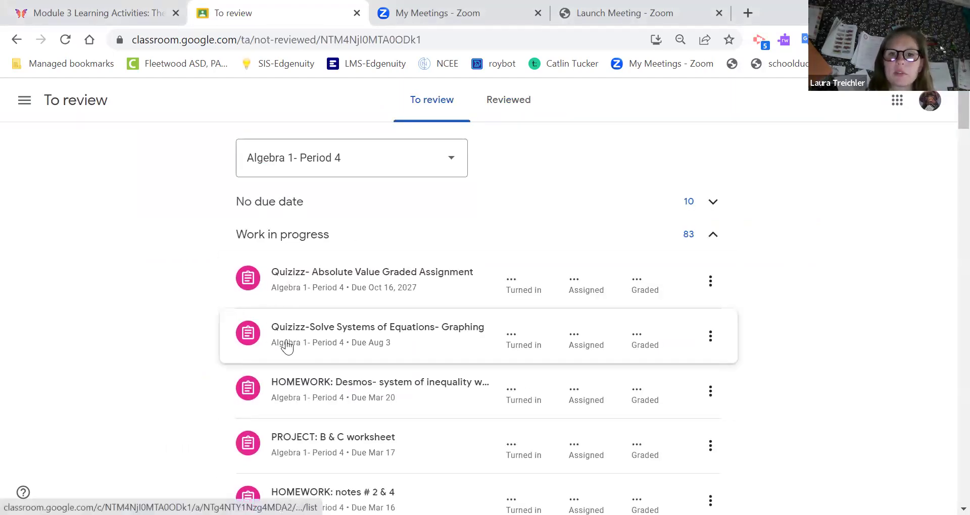
scroll(321, 278, down, 5)
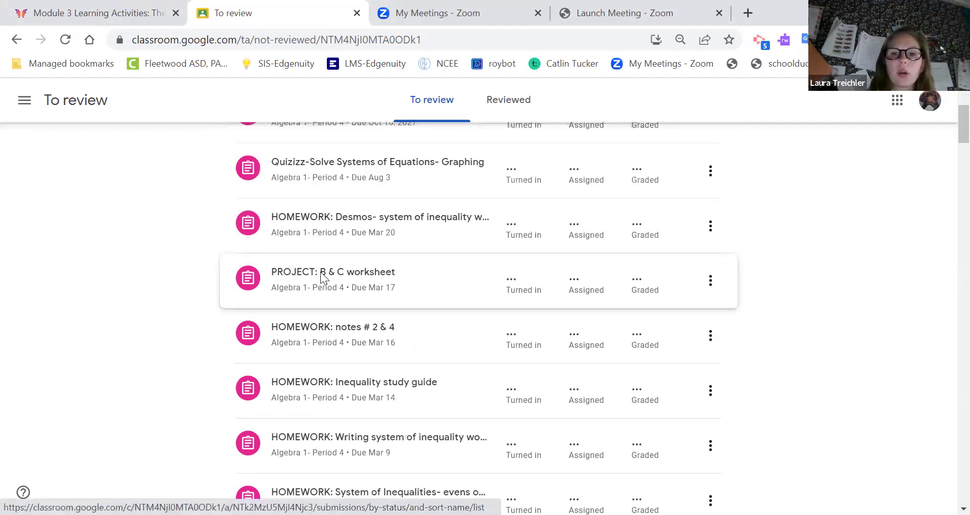
scroll(334, 212, up, 6)
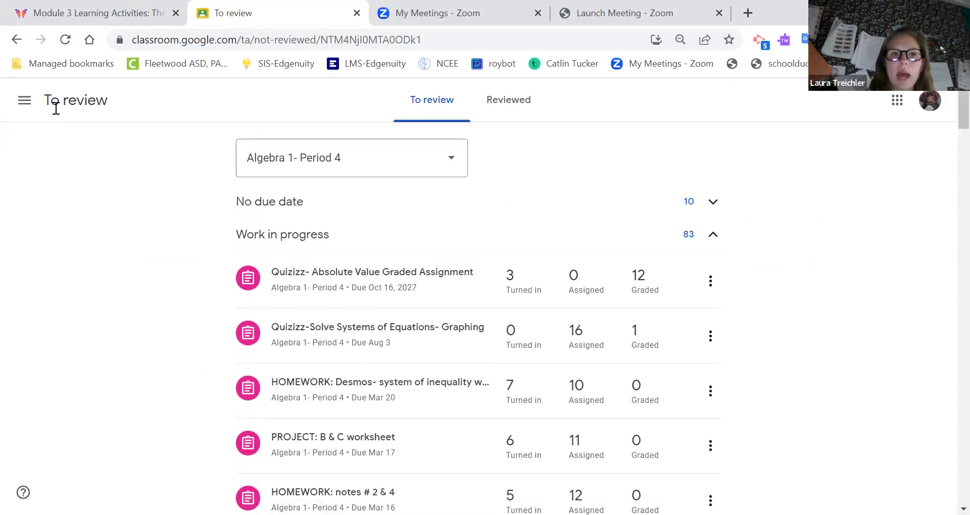
click(13, 43)
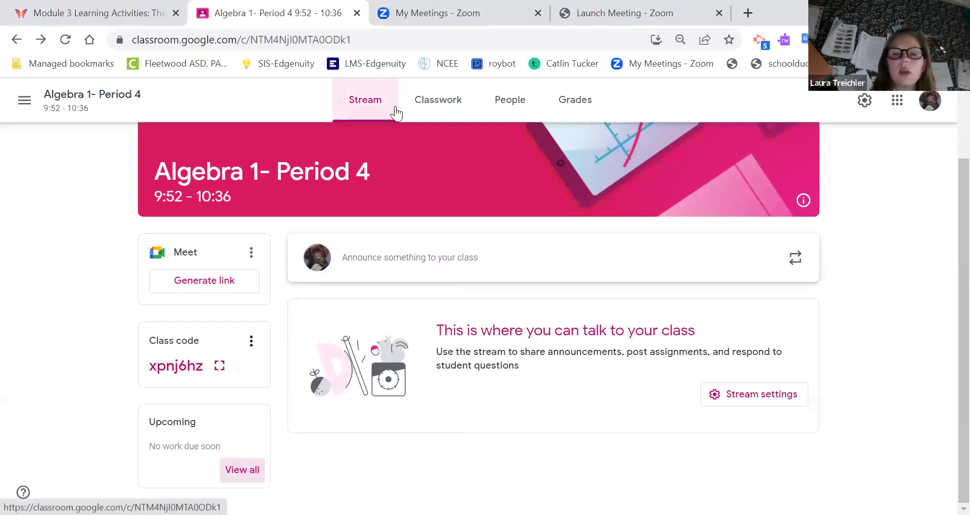
Scroll the Classwork topics back to October and filter to the October 6 topic.
click(444, 107)
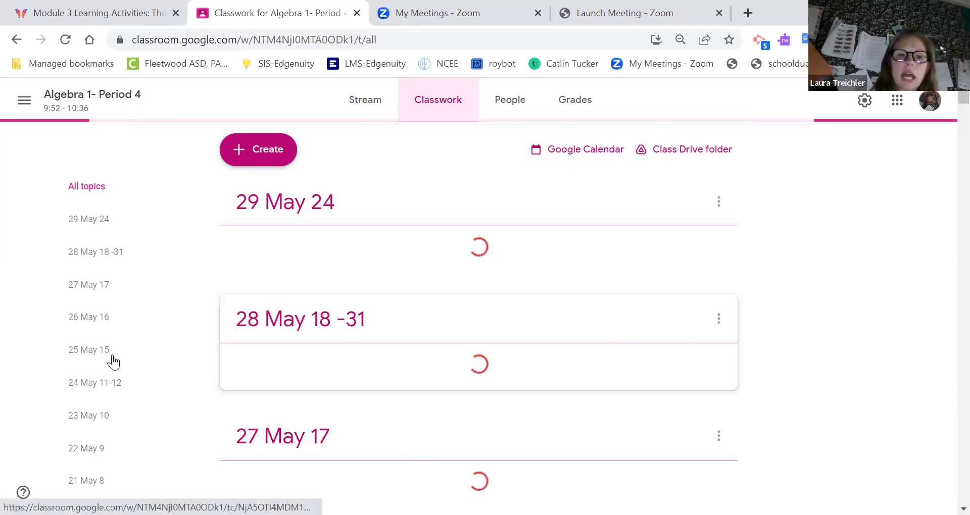
scroll(167, 388, down, 6)
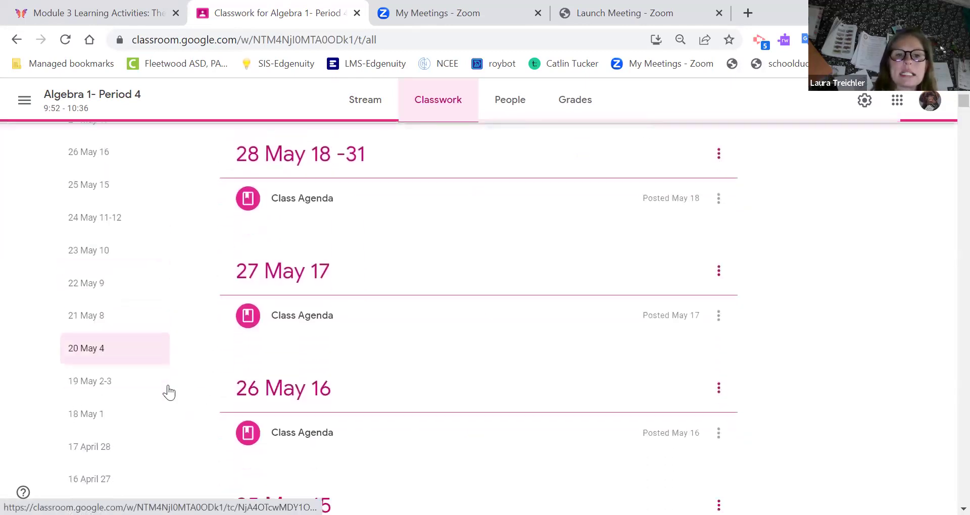
scroll(169, 393, down, 3)
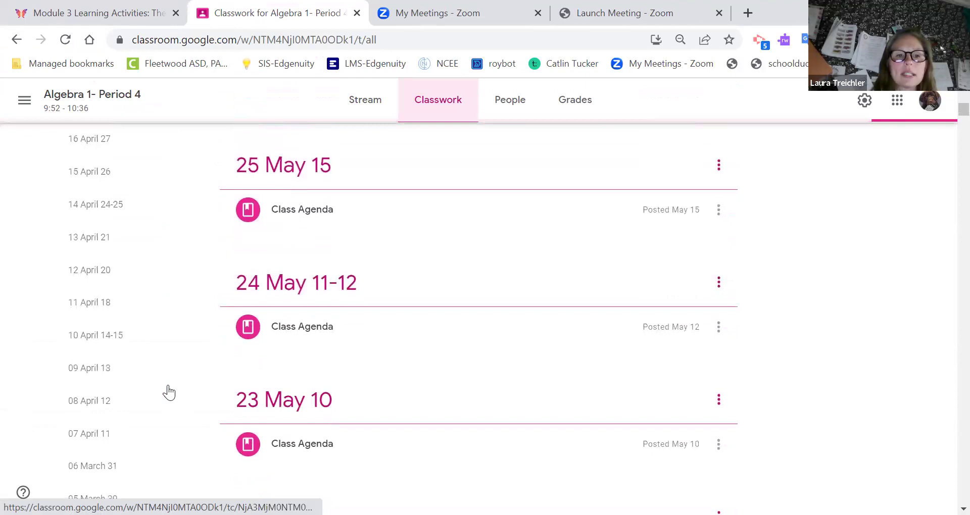
scroll(169, 393, down, 10)
scroll(168, 386, down, 12)
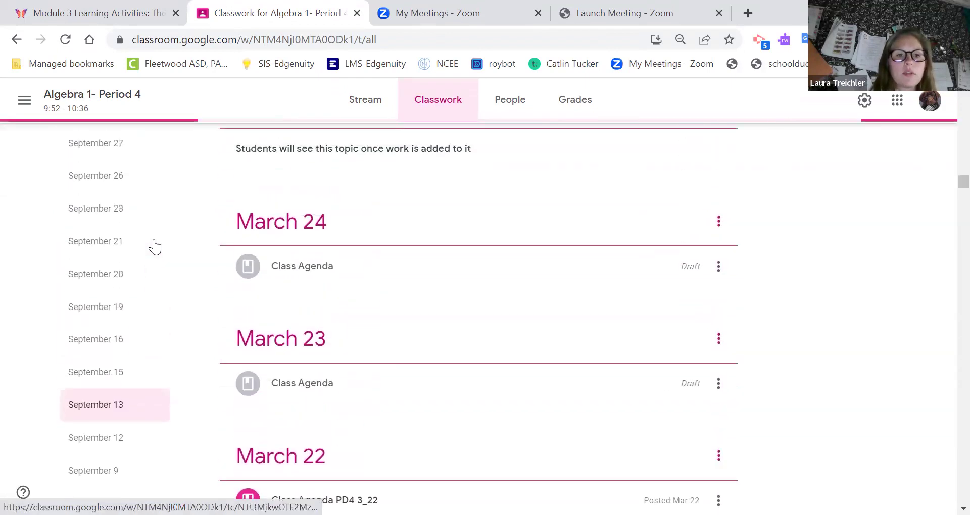
click(91, 216)
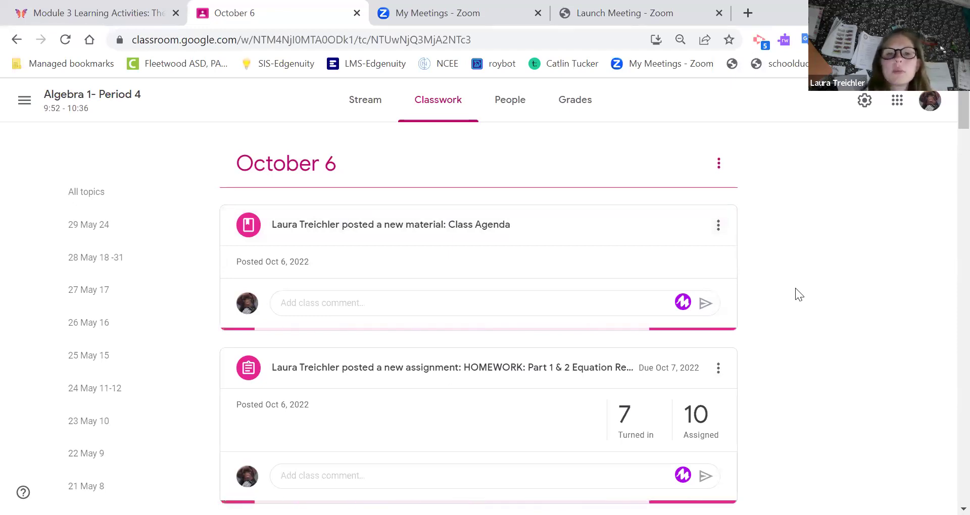
Scroll the October 6 Class Agenda and homework posts, then restore the full topic list.
scroll(795, 294, down, 1)
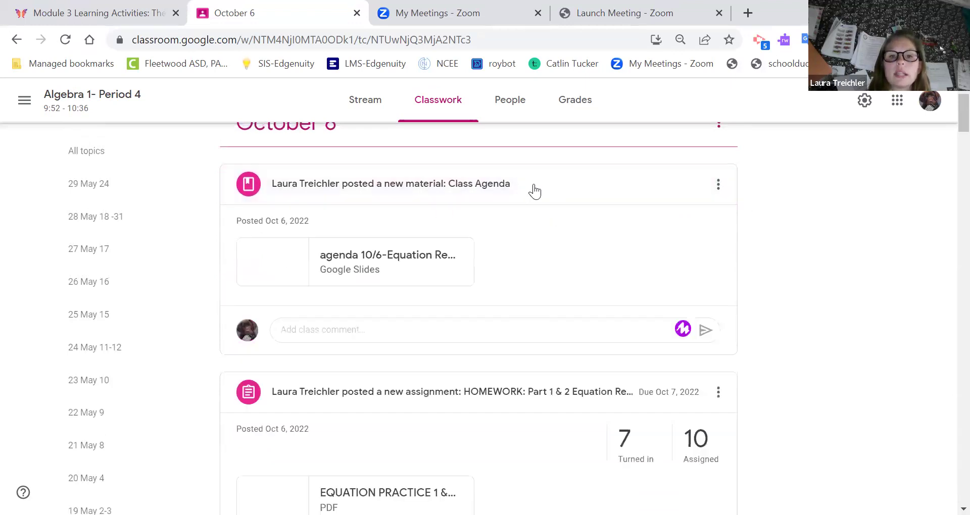
scroll(758, 272, down, 1)
scroll(757, 273, down, 1)
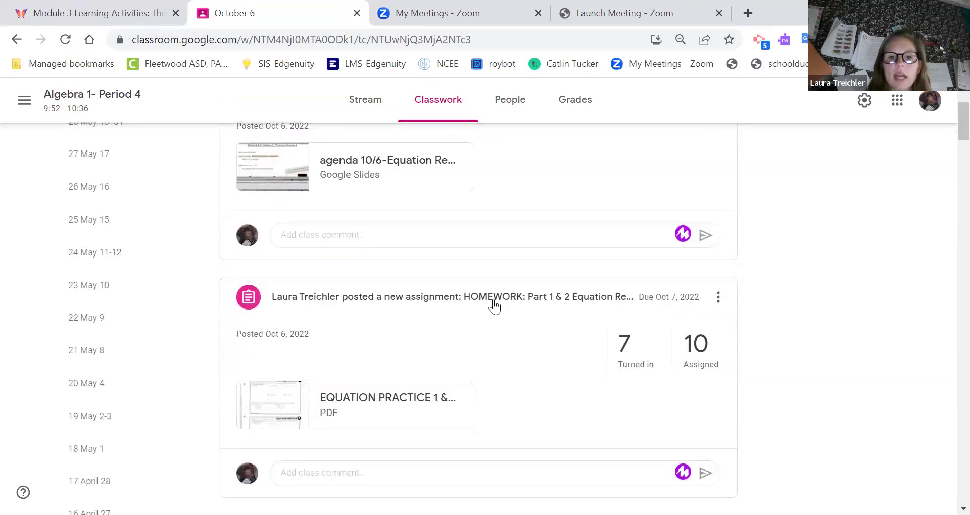
scroll(164, 446, down, 2)
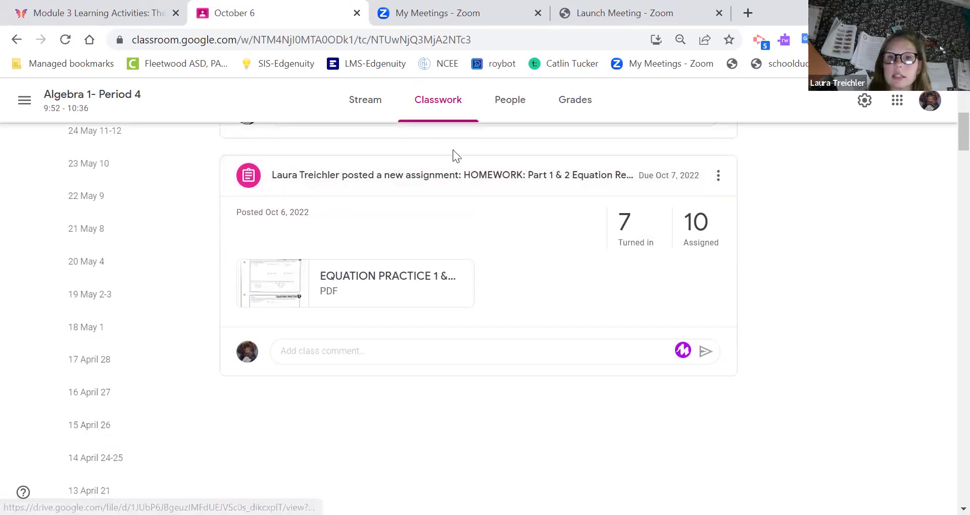
click(133, 348)
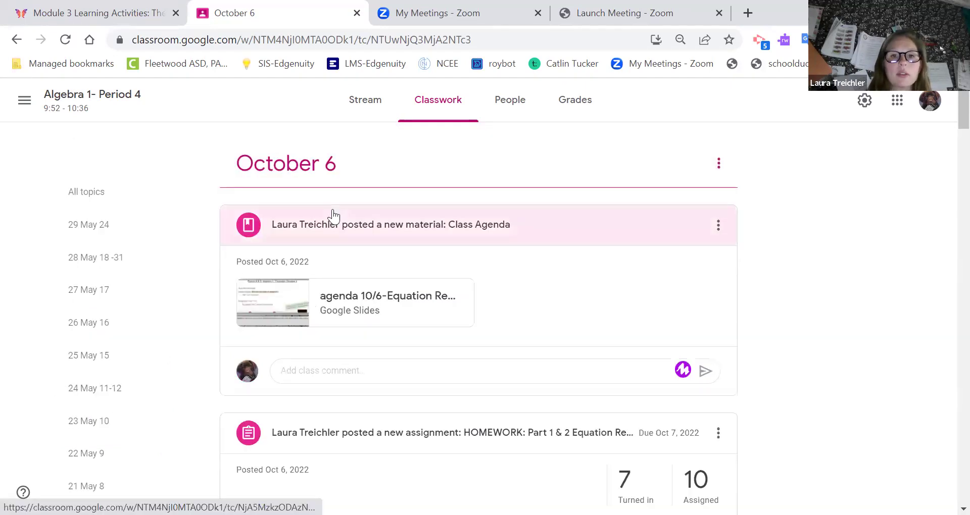
click(417, 92)
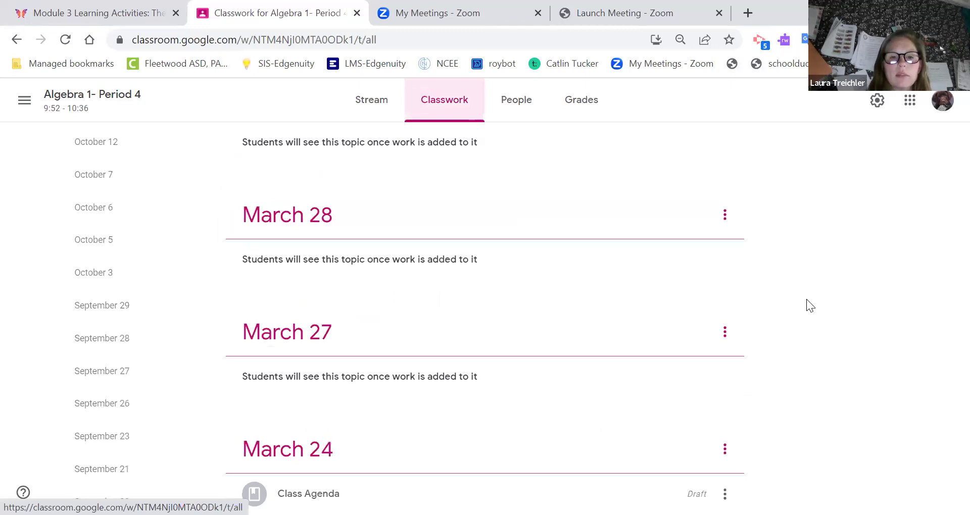
Preview the HOMEWORK odds item, then open the March 3 Class Agenda's Google Slides attachment.
scroll(806, 301, down, 12)
scroll(803, 304, down, 15)
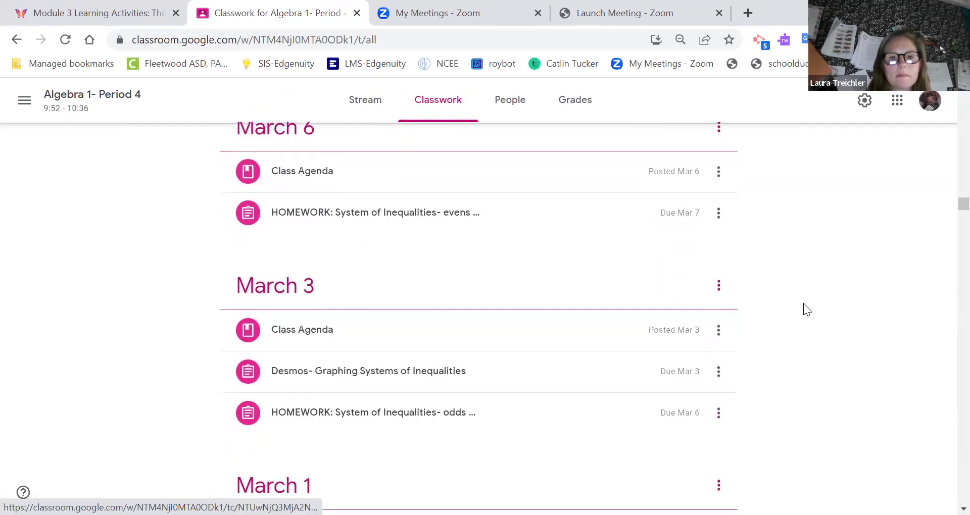
scroll(803, 303, down, 1)
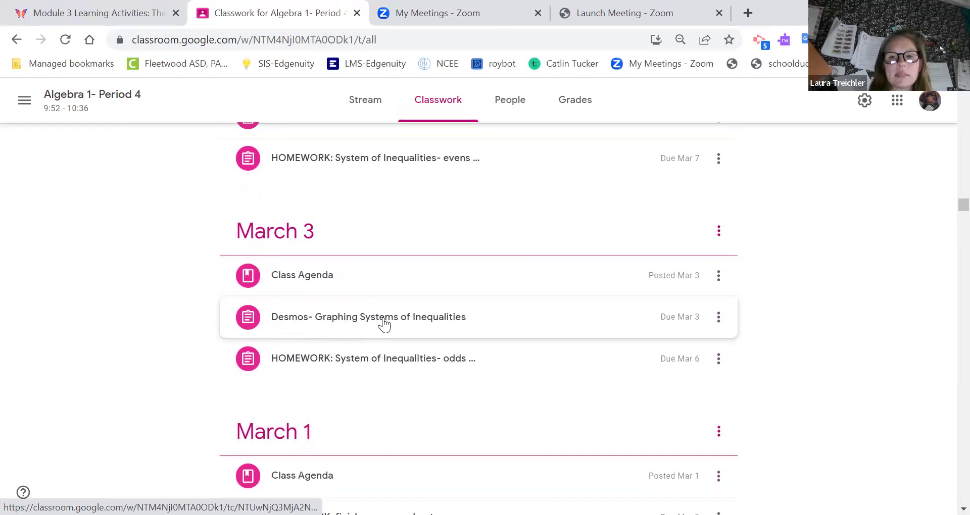
click(371, 373)
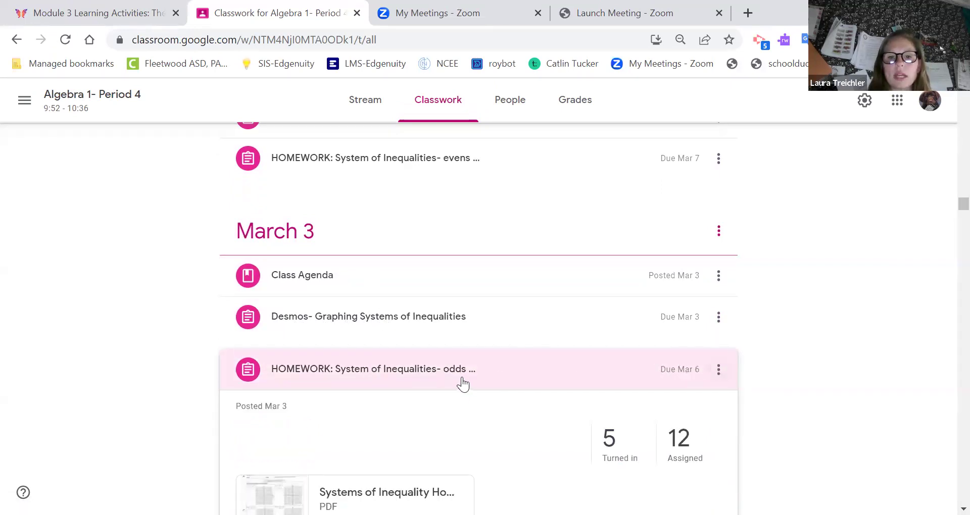
click(463, 384)
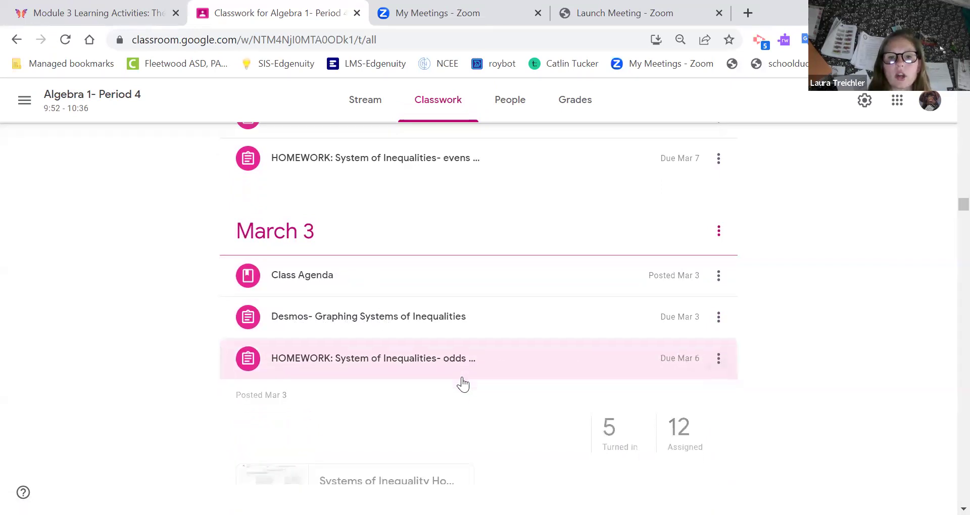
click(303, 279)
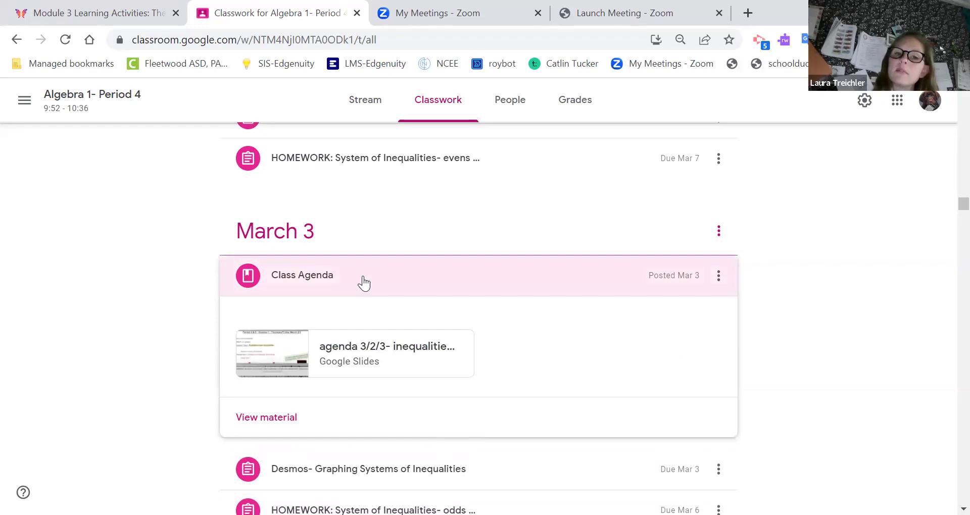
click(395, 354)
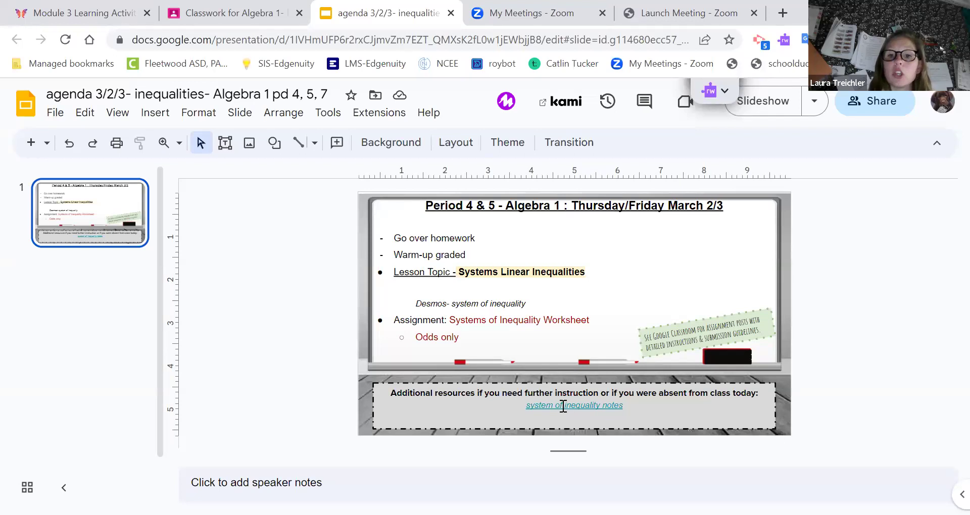
Follow the slide's 'system of inequality notes' link to its Google Doc.
click(564, 407)
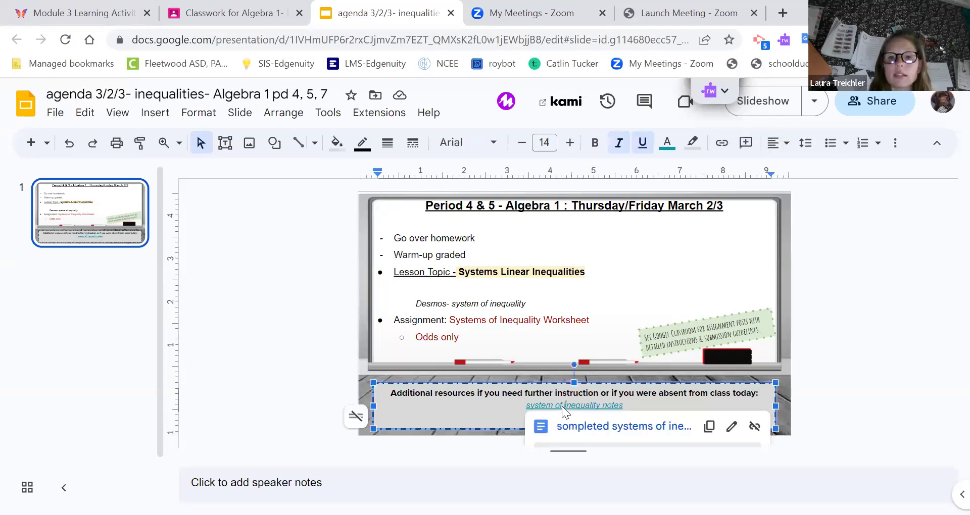
click(584, 427)
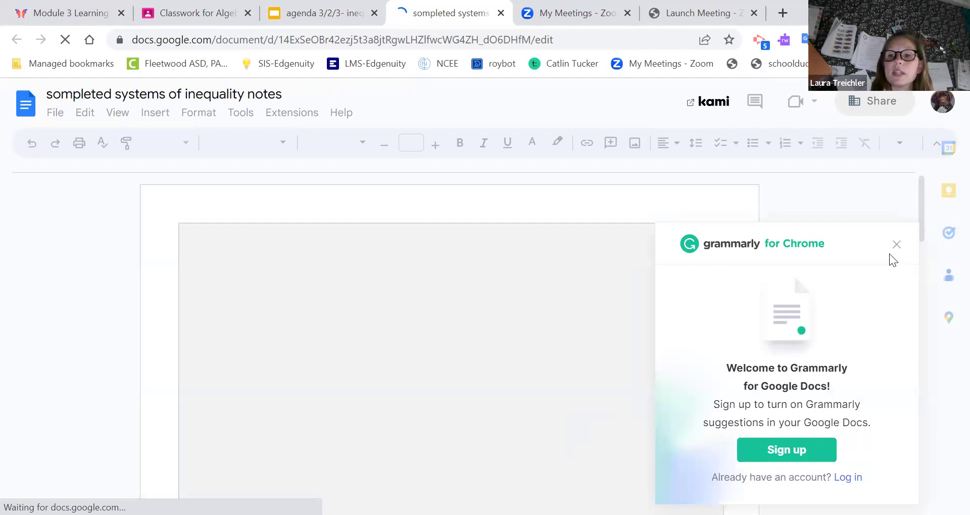
Dismiss the Grammarly popup, read through the inequality notes, and return to the agenda slides.
click(897, 245)
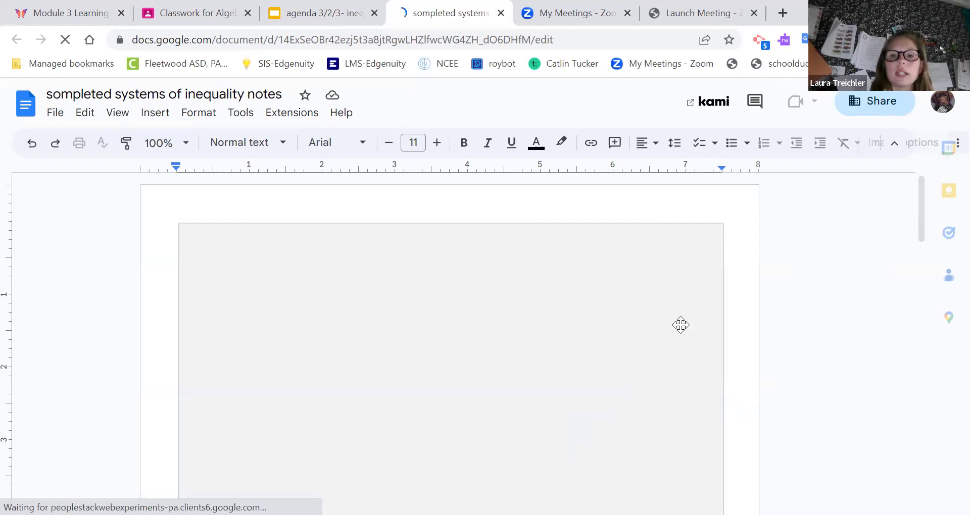
scroll(751, 375, down, 2)
scroll(751, 375, down, 15)
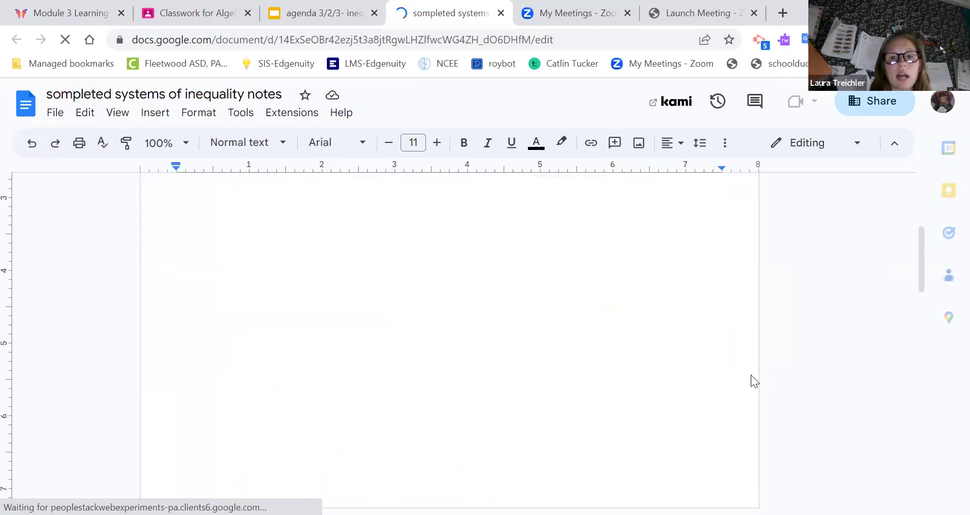
scroll(751, 375, down, 5)
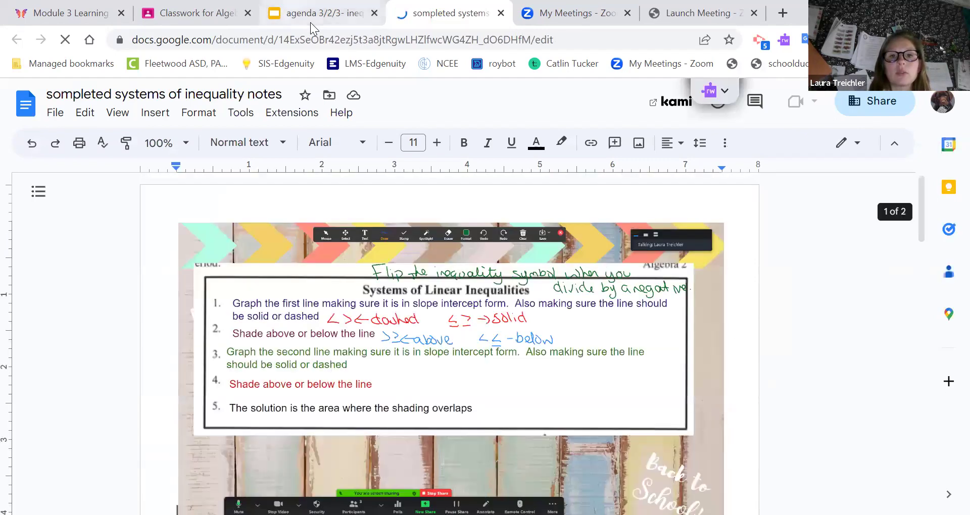
click(310, 20)
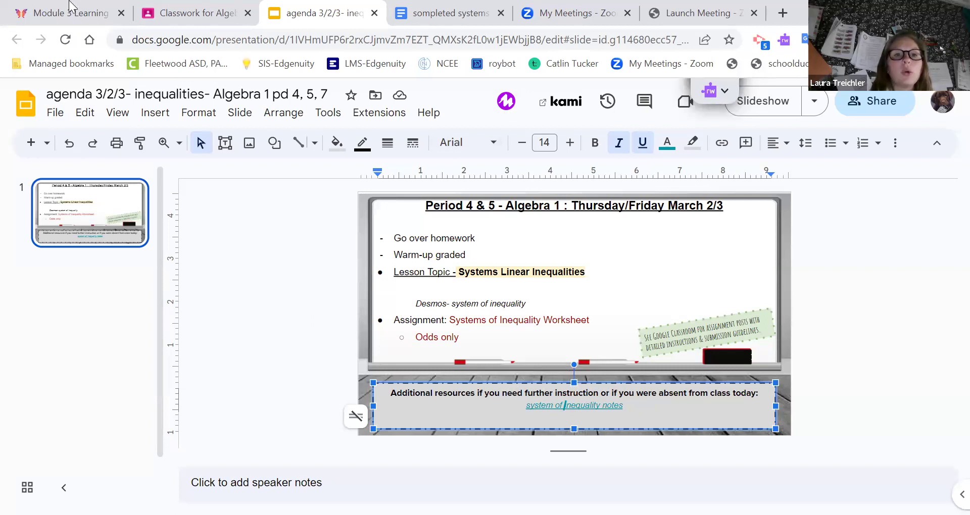
View the Grades page, then return to Classwork scrolled to the March 3 topic.
key(ctrl+shift+Tab)
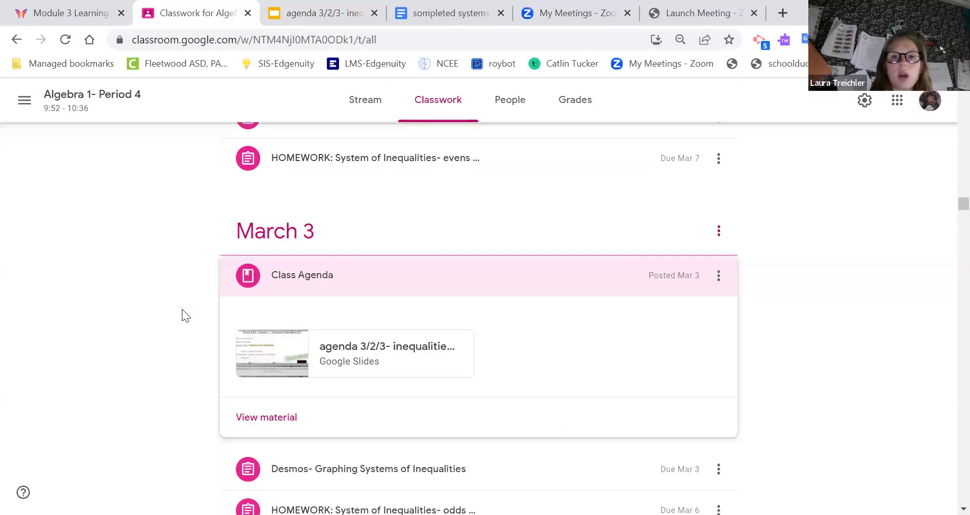
click(576, 103)
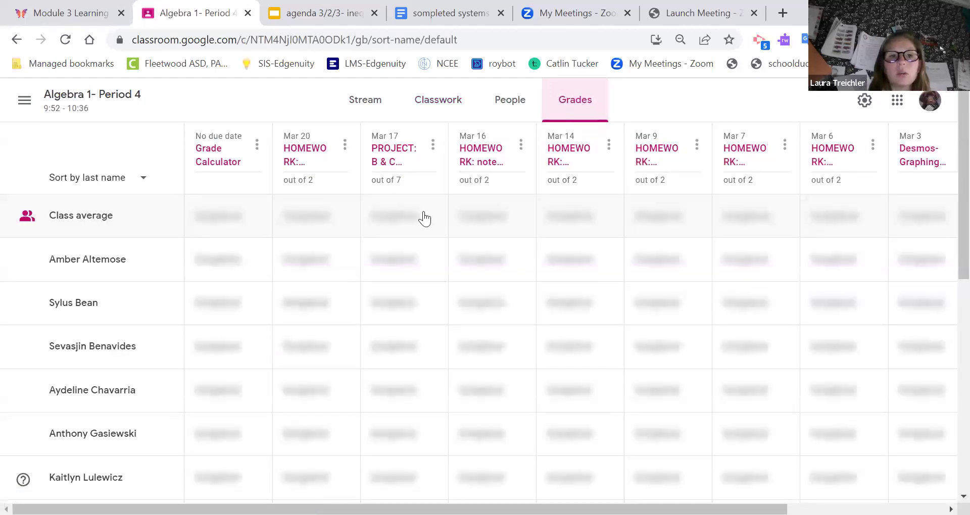
click(430, 97)
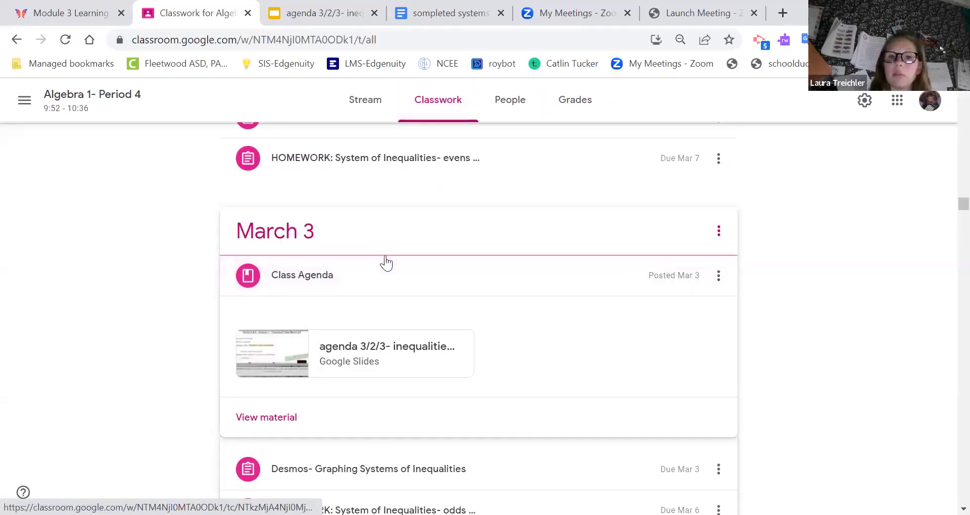
scroll(338, 317, down, 2)
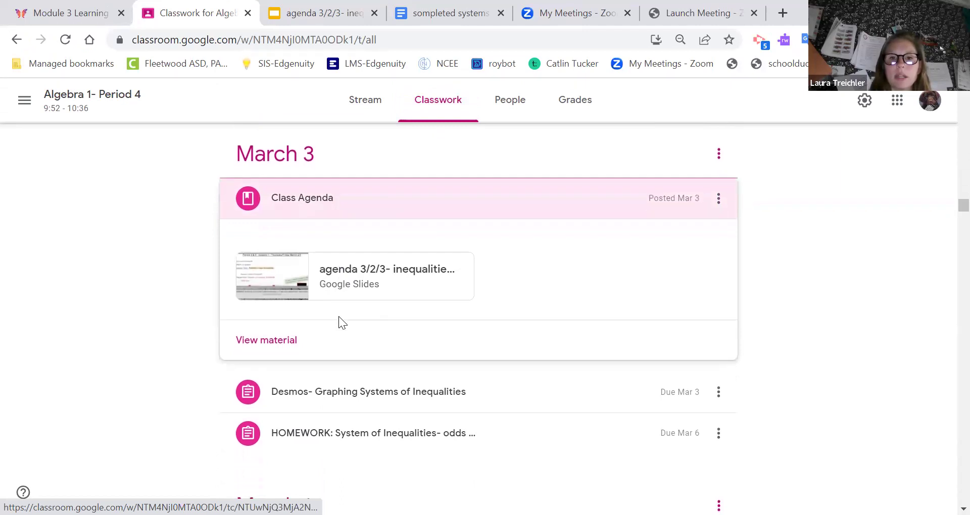